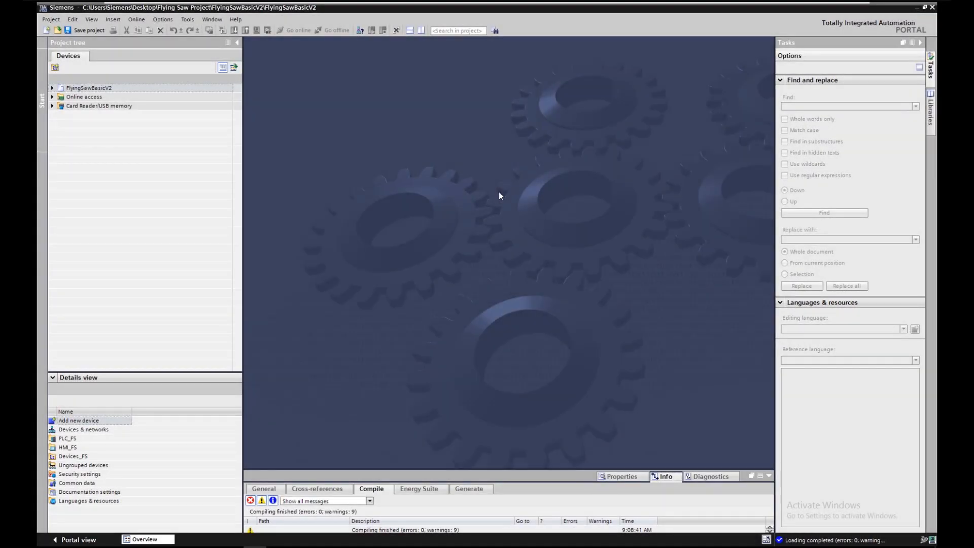
# Expand FlyingSawBasicV2 > PLC_FS > Program blocks and open Main [OB1] in the editor
pyautogui.click(100, 88)
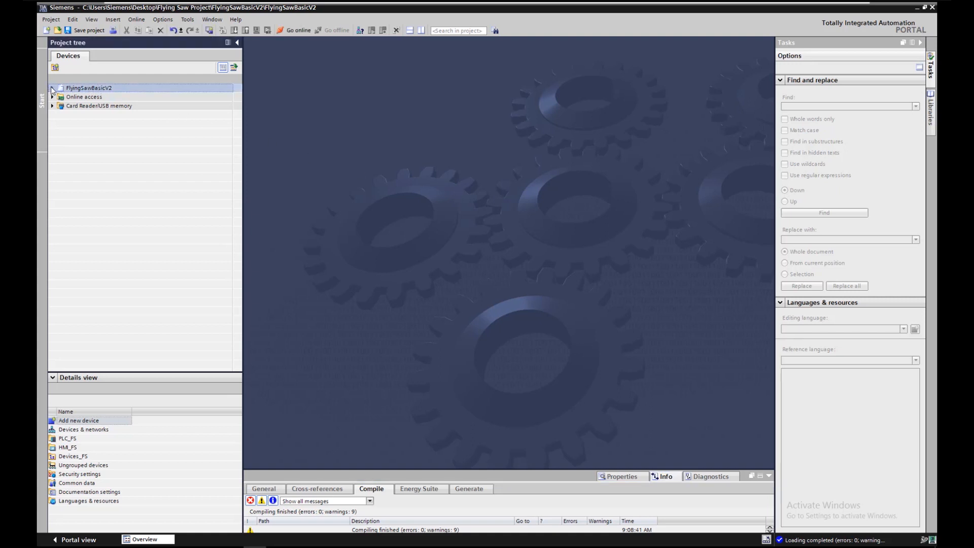
pyautogui.click(52, 89)
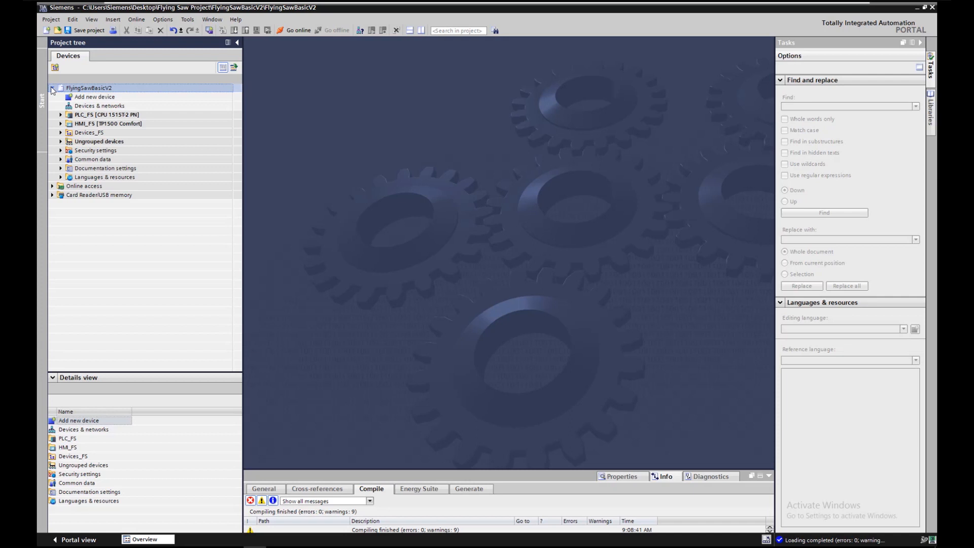
pyautogui.click(60, 116)
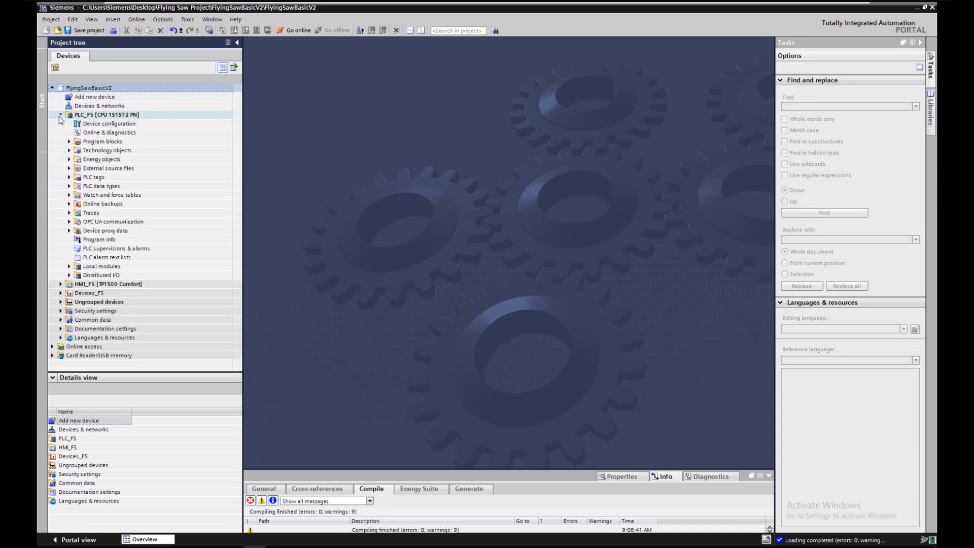
pyautogui.click(68, 141)
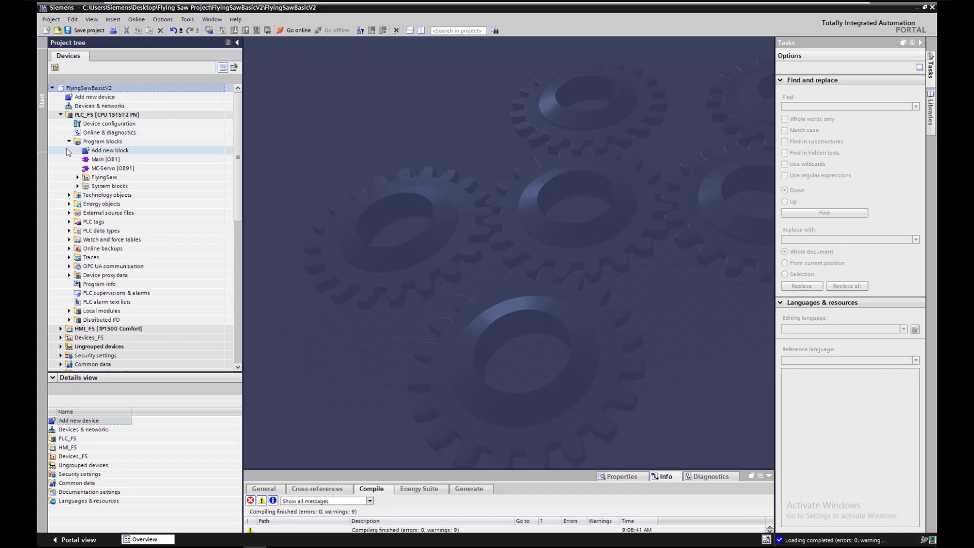
pyautogui.click(101, 161)
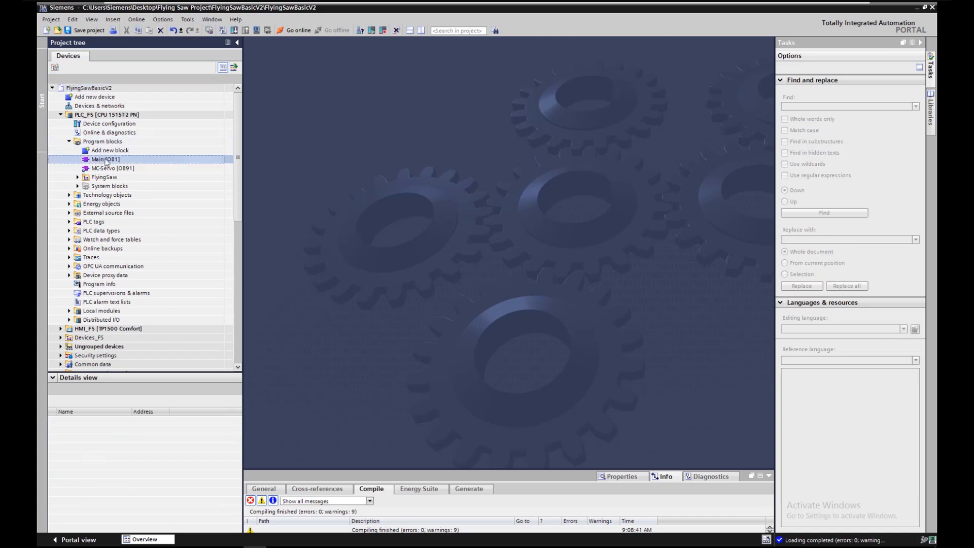
pyautogui.doubleClick(106, 161)
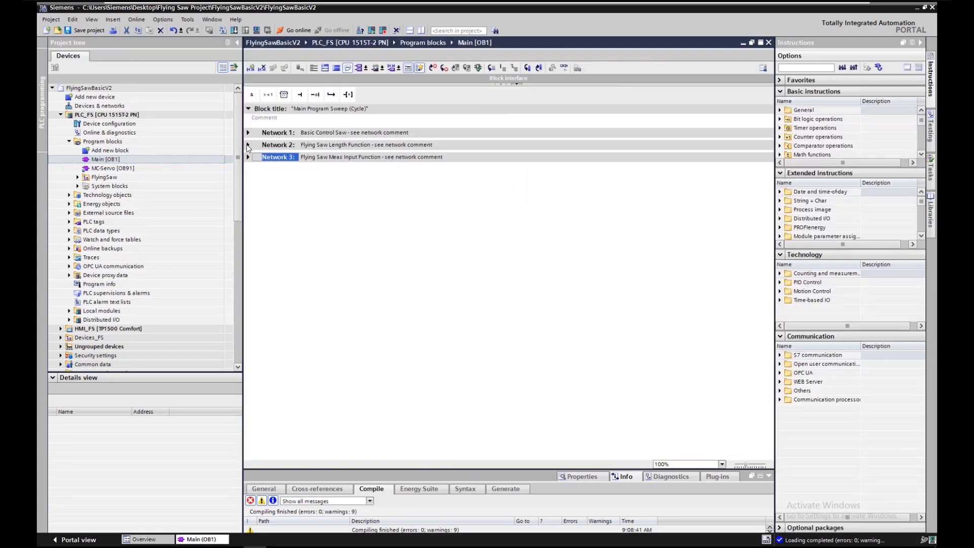
# Review Network 2's FlyingSawLength call, then show Network 3's FlyingSawMeasInput call
pyautogui.click(247, 145)
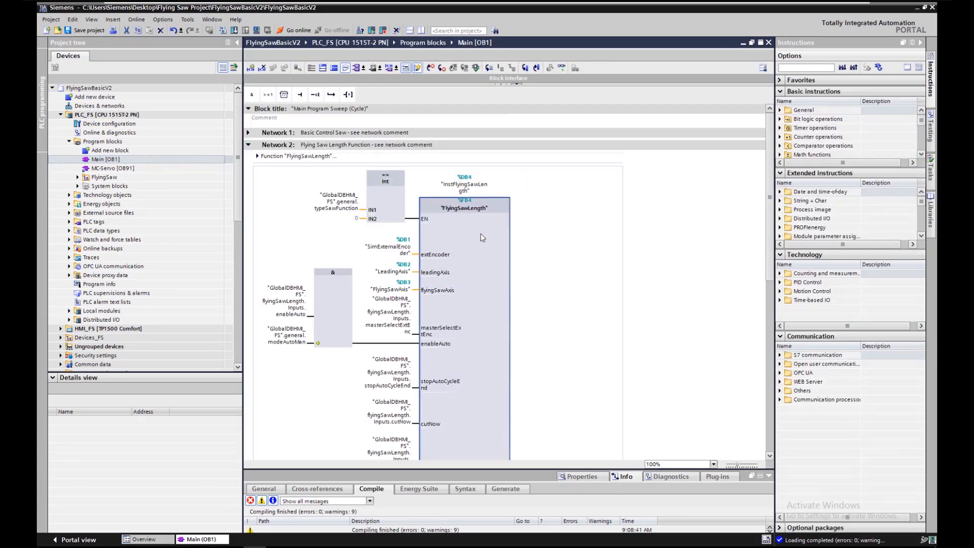
pyautogui.click(247, 145)
pyautogui.click(251, 158)
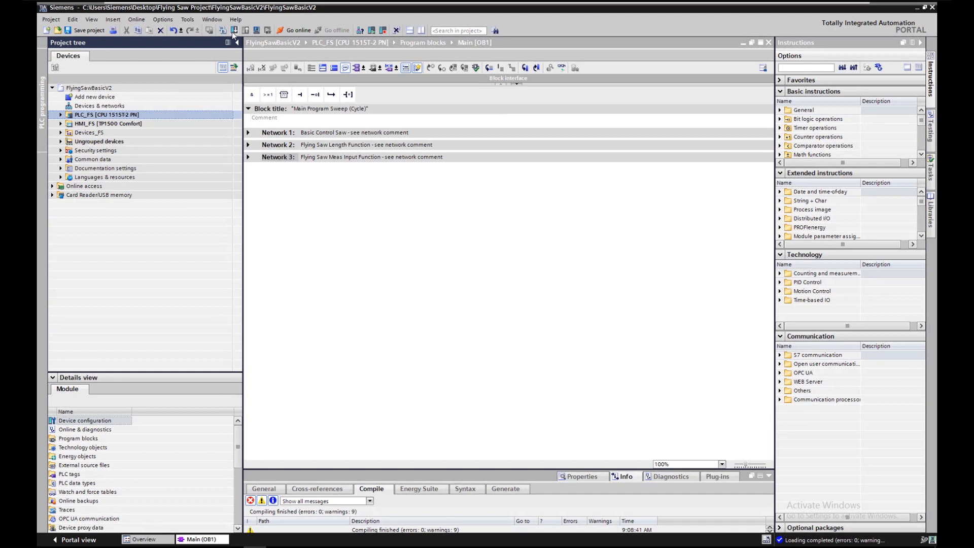
# Download the compiled program to PLC_FS via Load preview and finish without errors
pyautogui.click(234, 30)
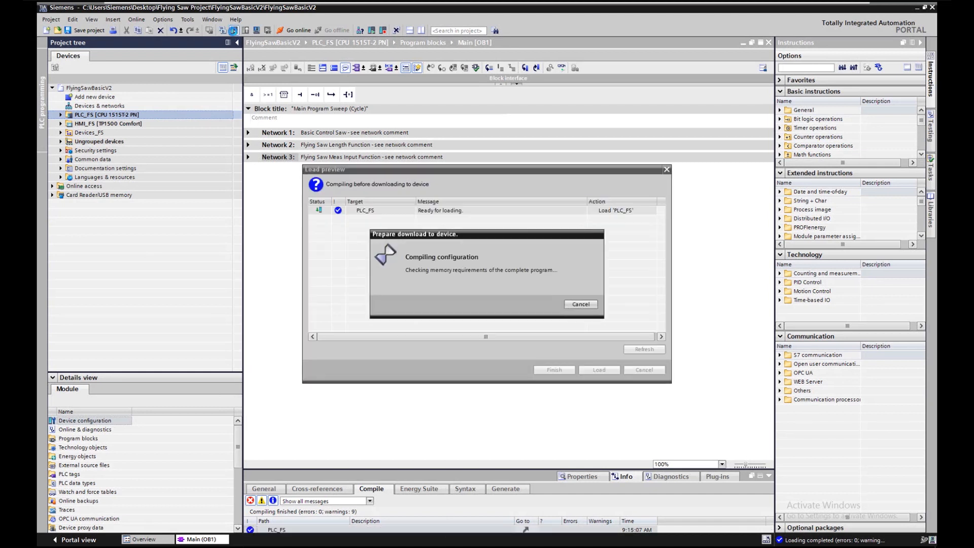
pyautogui.click(593, 369)
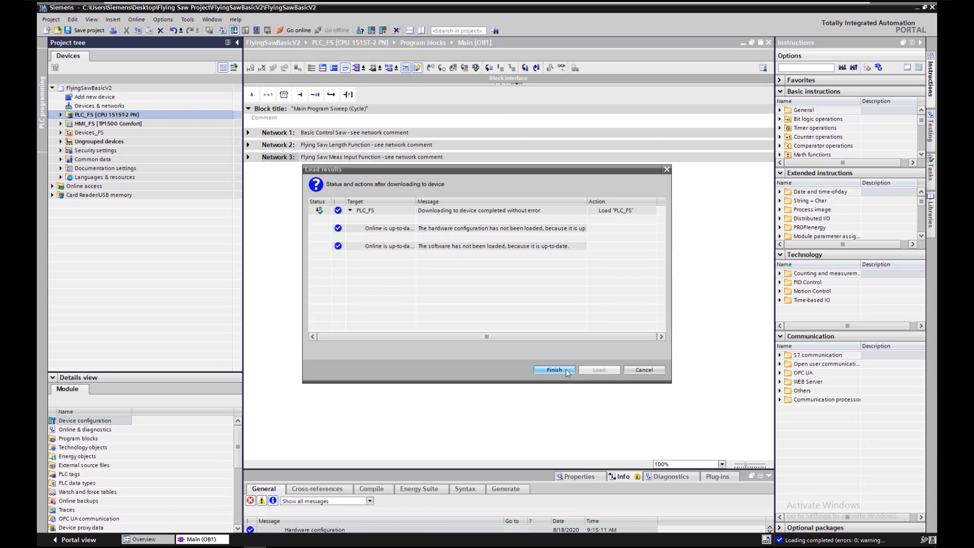
pyautogui.click(566, 370)
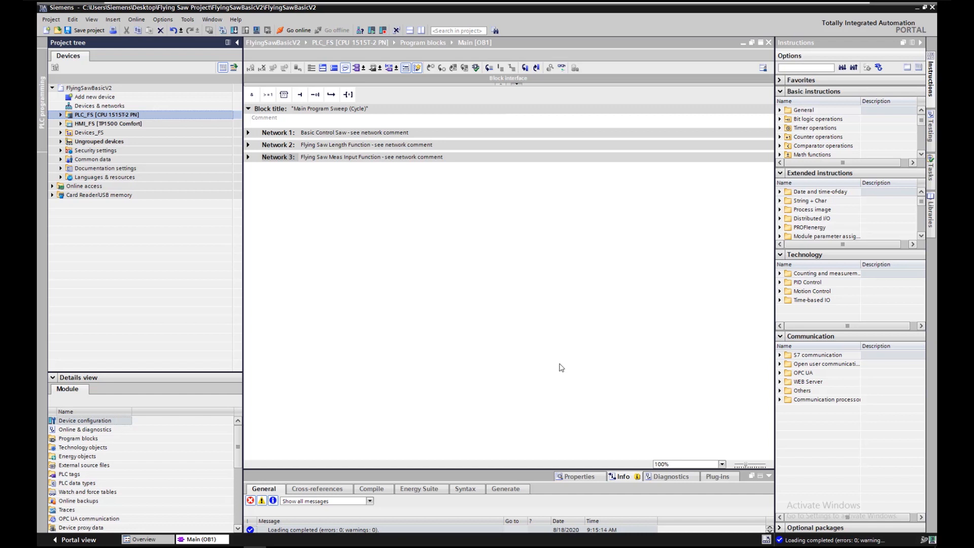
# Select the HMI_FS panel device to start its runtime simulation
pyautogui.click(125, 124)
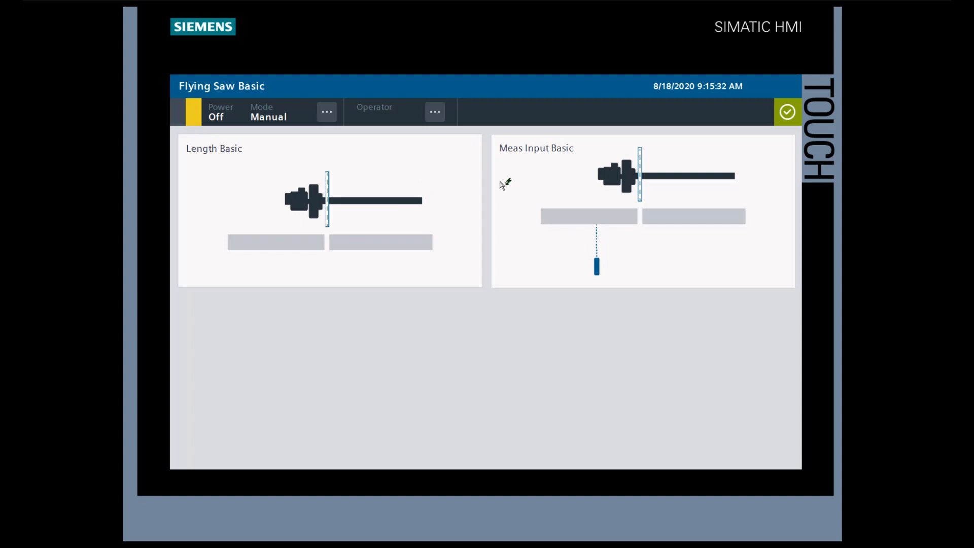
# Enter Length Basic, accept Simulation Mode with 'Do not show' ticked and dismiss the mismatch warning
pyautogui.click(432, 186)
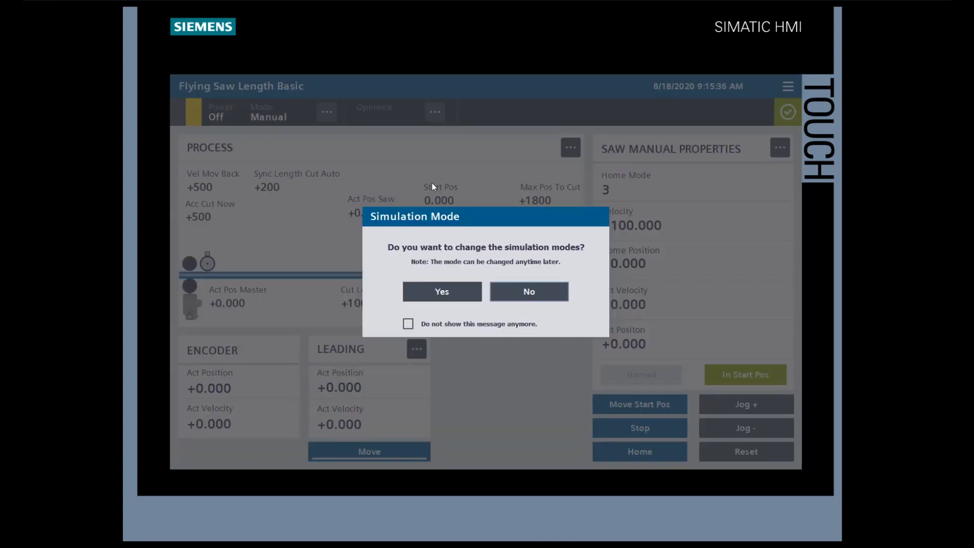
pyautogui.click(408, 324)
pyautogui.click(408, 324)
pyautogui.click(450, 297)
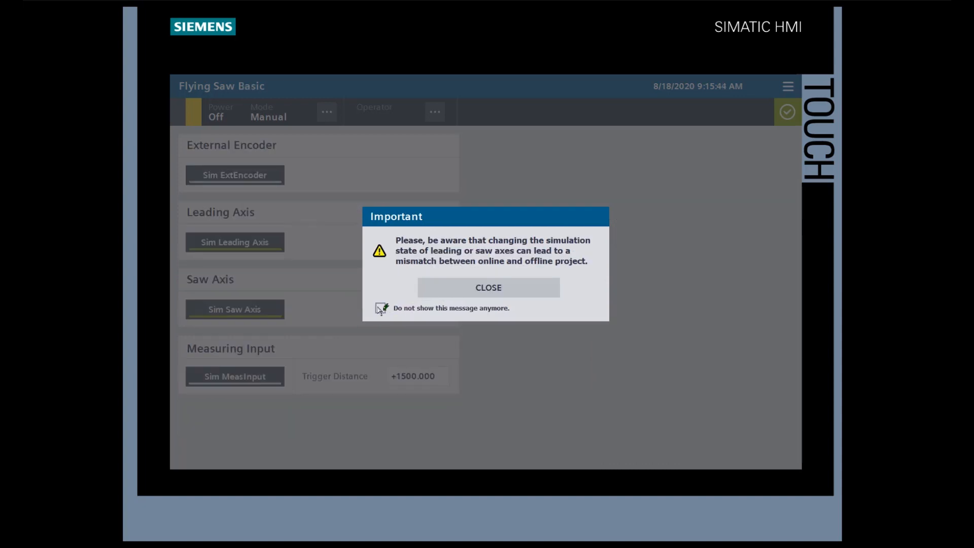
pyautogui.click(380, 307)
pyautogui.click(444, 289)
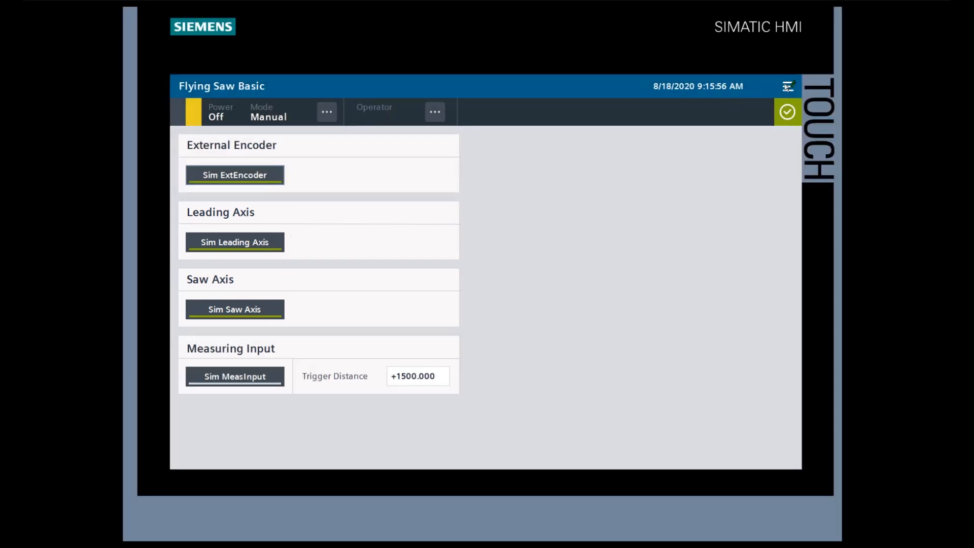
# Navigate to the Flying Saw Length Basic screen from the HMI screen menu
pyautogui.click(787, 87)
pyautogui.click(728, 130)
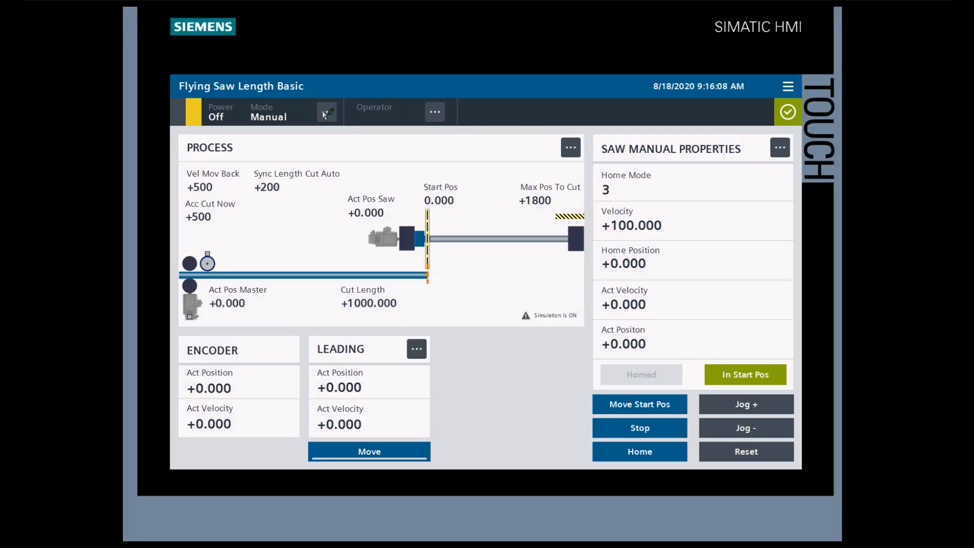
# Switch the saw power ON and RESET faults in the Mode dialog, then home the saw axis
pyautogui.click(326, 112)
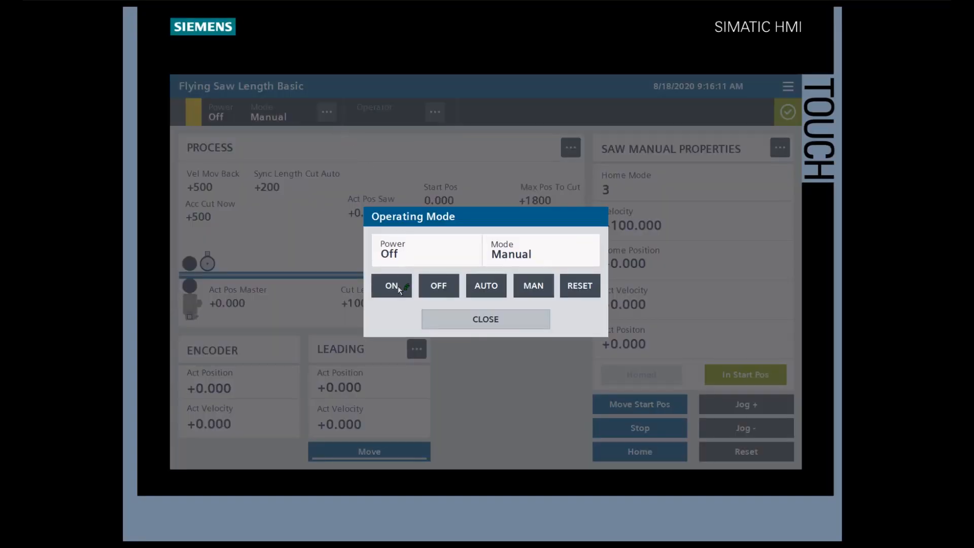
pyautogui.click(398, 285)
pyautogui.click(579, 293)
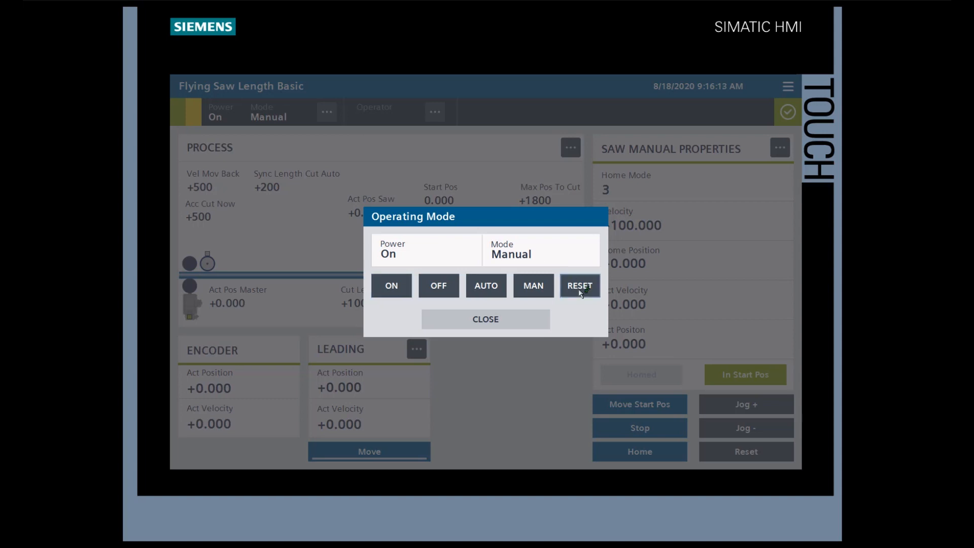
pyautogui.click(496, 319)
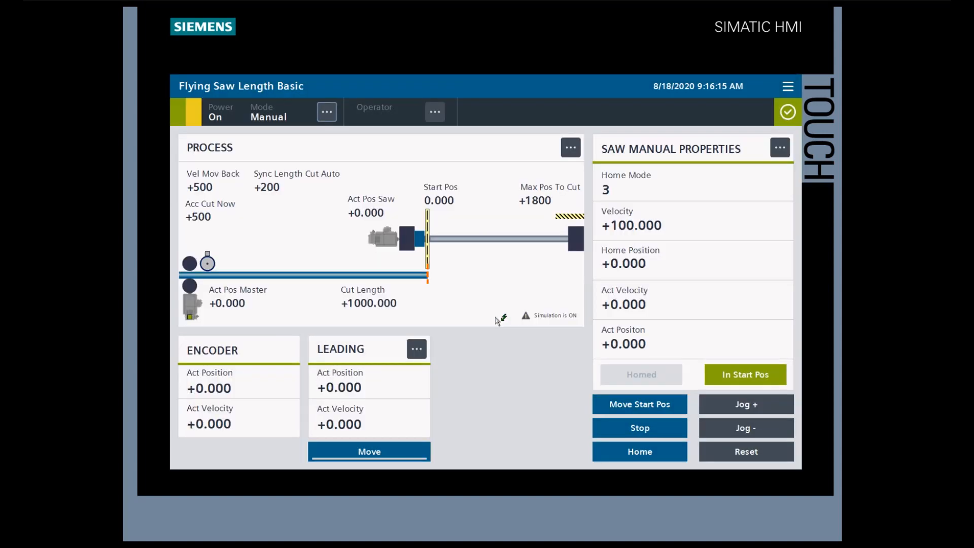
pyautogui.click(621, 451)
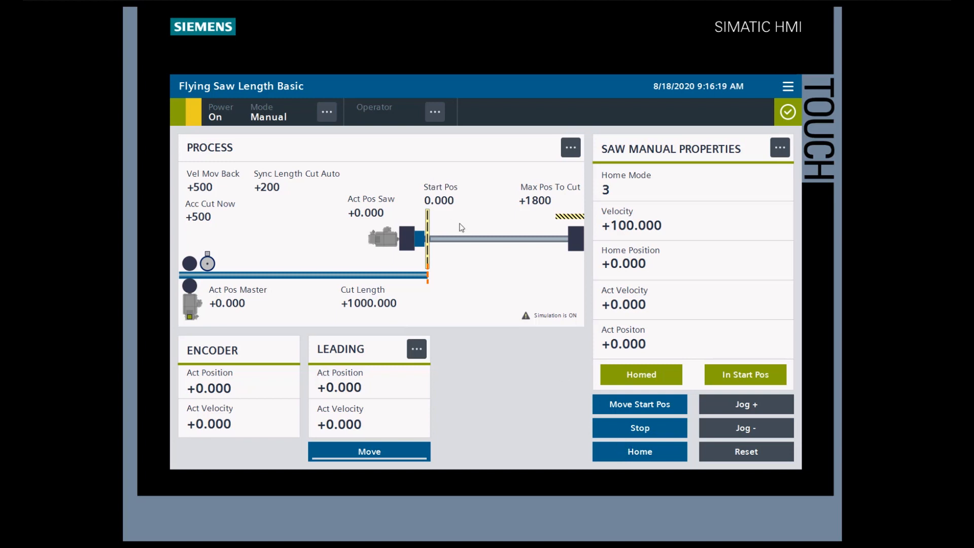
# Set the saw to AUTO mode, enable the cutting cycle and simulate the first cut done
pyautogui.click(328, 113)
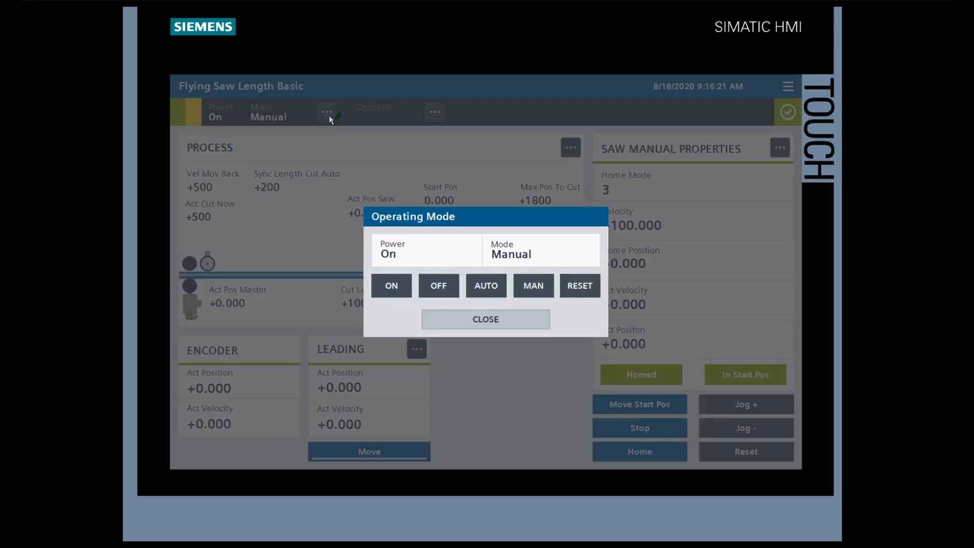
pyautogui.click(487, 284)
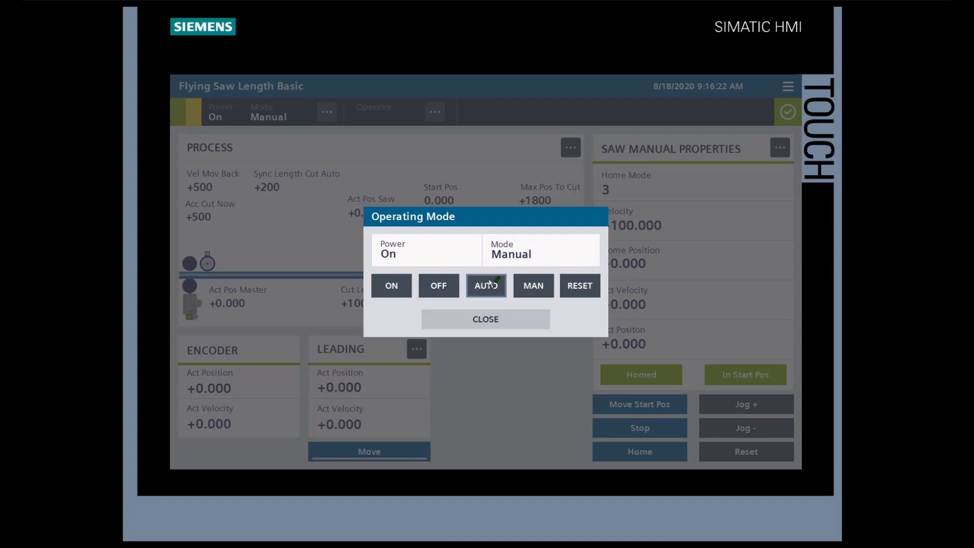
pyautogui.click(512, 317)
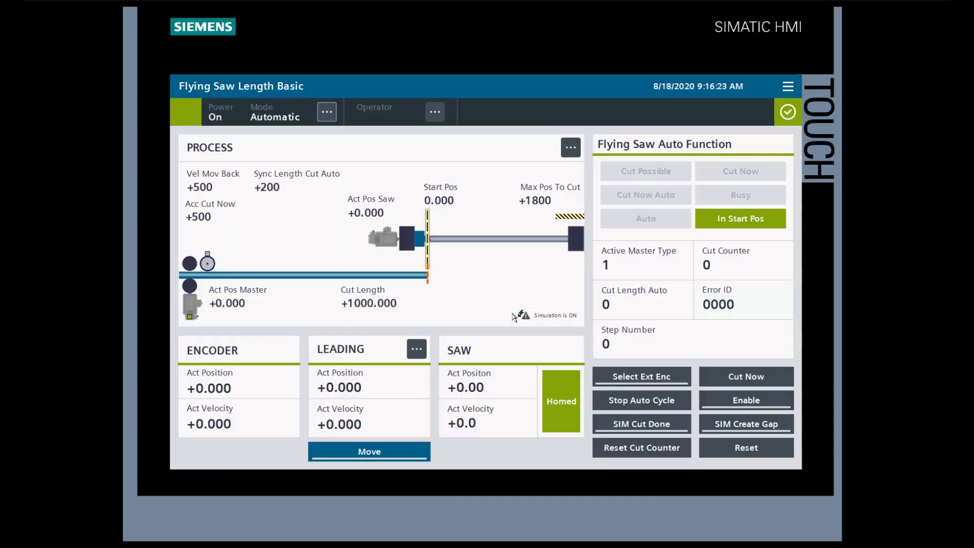
pyautogui.click(761, 401)
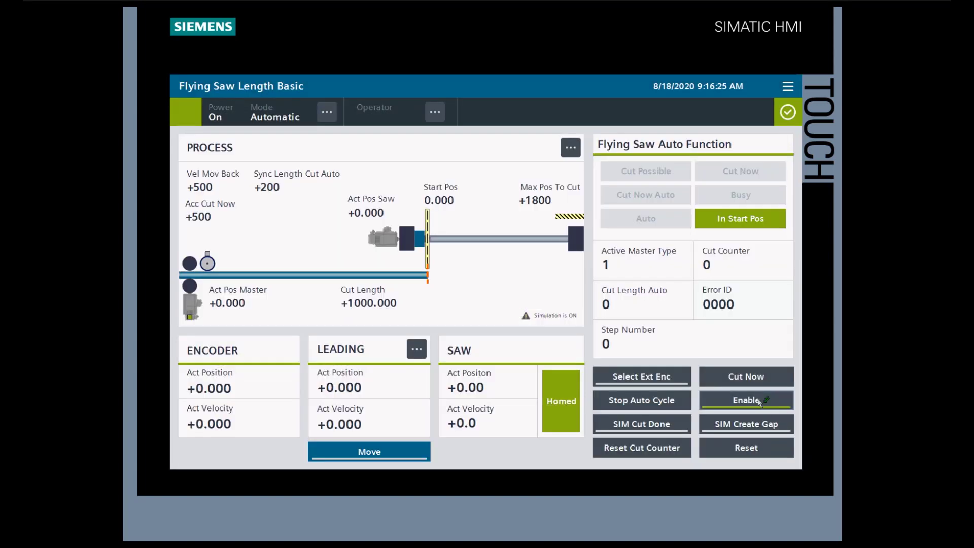
pyautogui.click(659, 423)
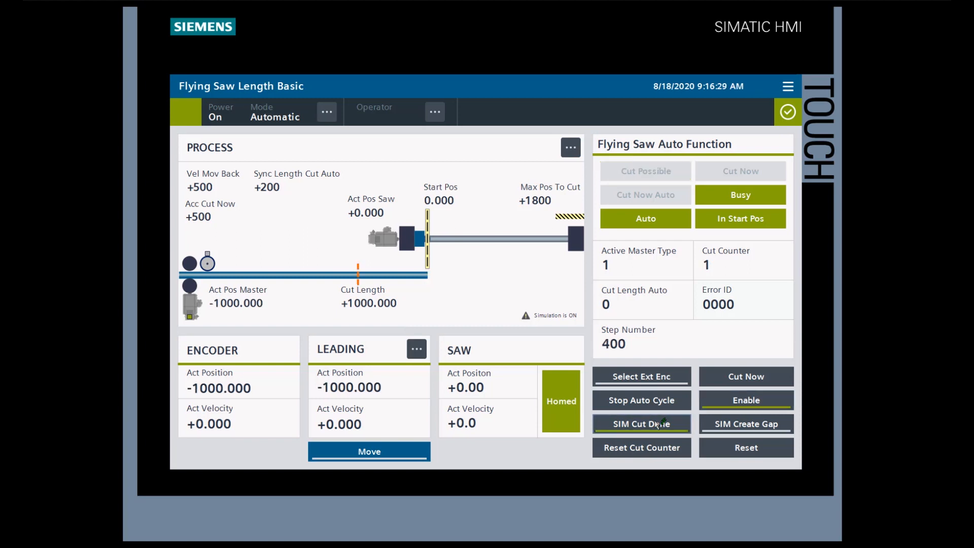
# Start the leading axis moving and set its velocity to 250 in the LEADING properties
pyautogui.click(396, 450)
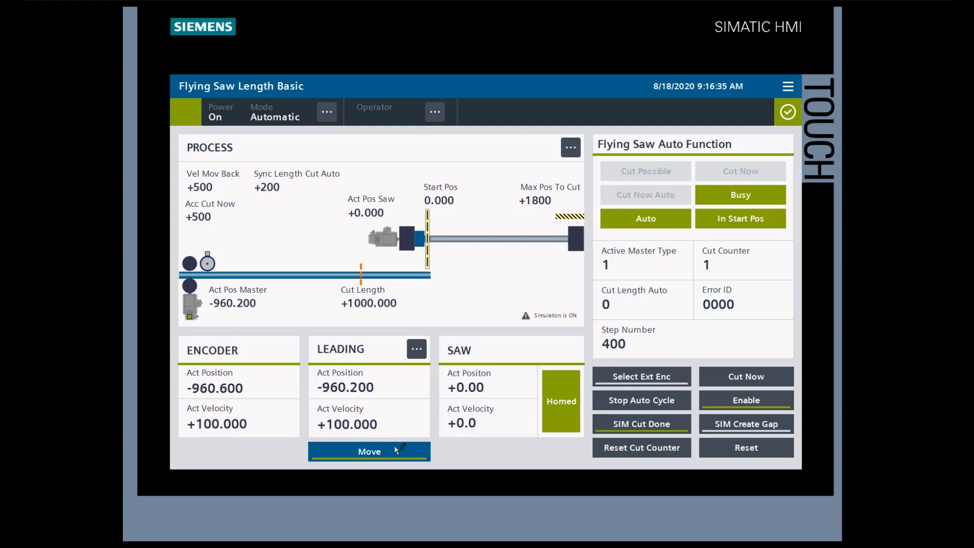
pyautogui.click(417, 350)
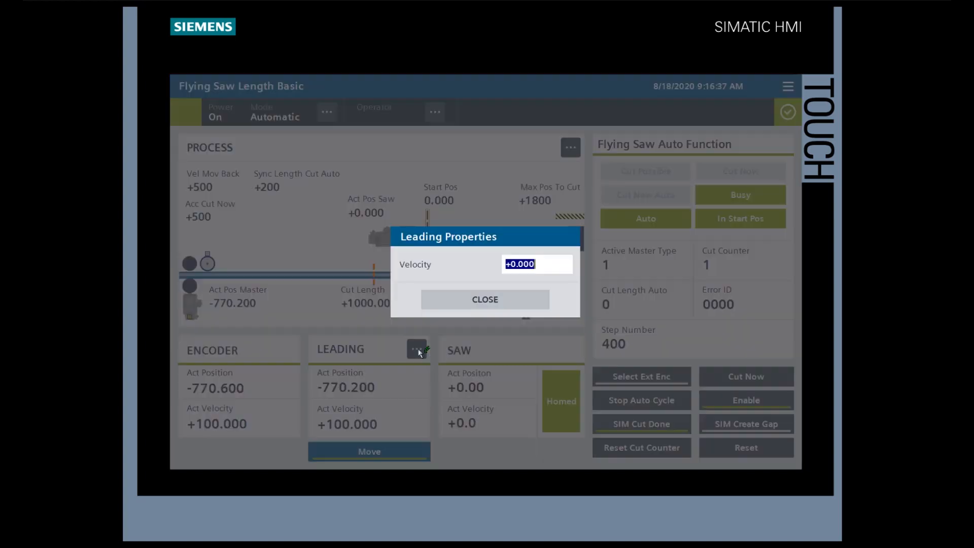
pyautogui.write('25')
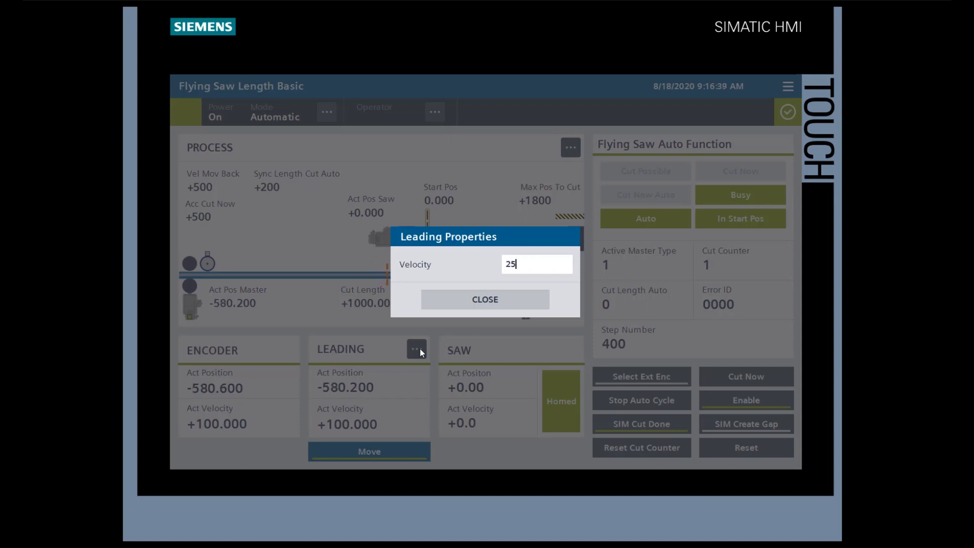
pyautogui.write('0')
pyautogui.press('Return')
pyautogui.click(456, 299)
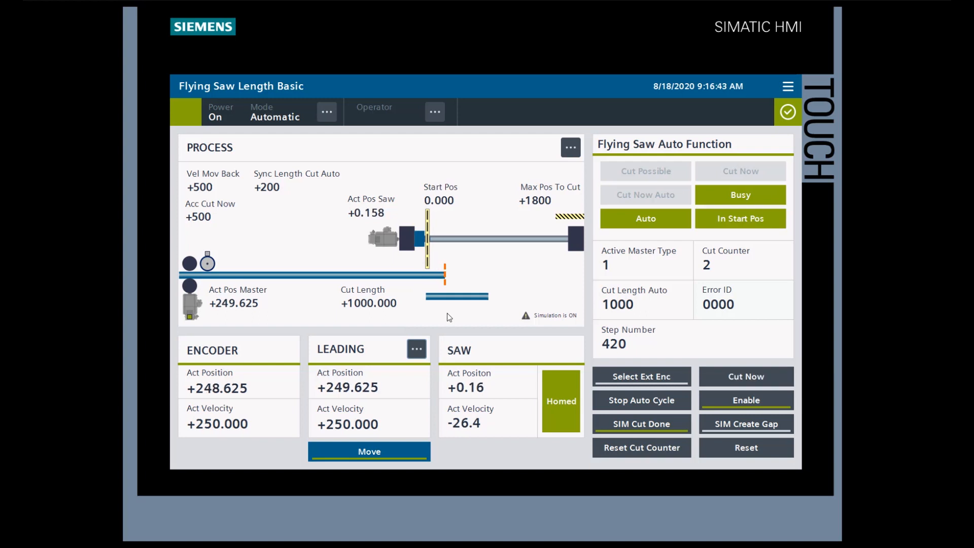
# Release SIM Cut Done so the saw overruns to its limit and raises error 9110
pyautogui.click(647, 425)
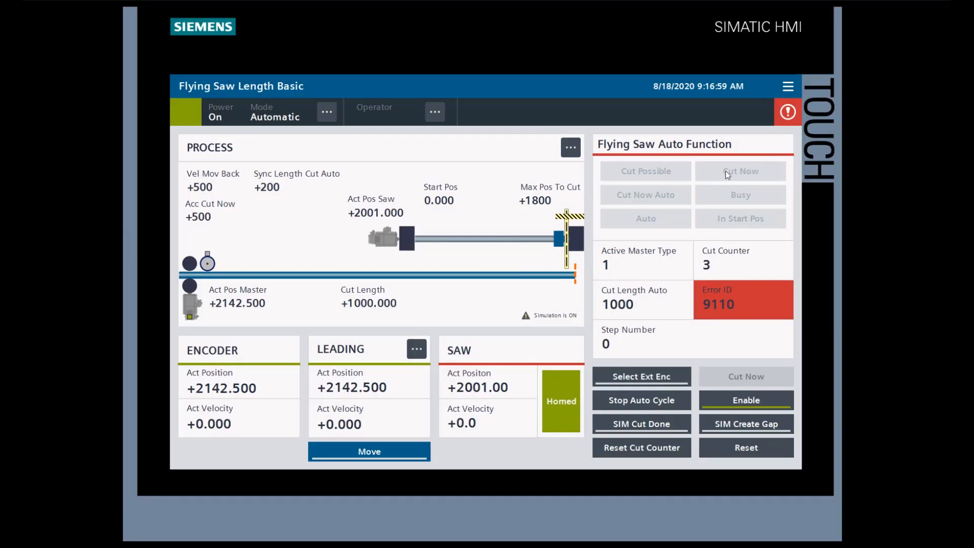
pyautogui.click(788, 86)
# Acknowledge the positive software limit switch alarm NA 2 in Messages
pyautogui.click(737, 157)
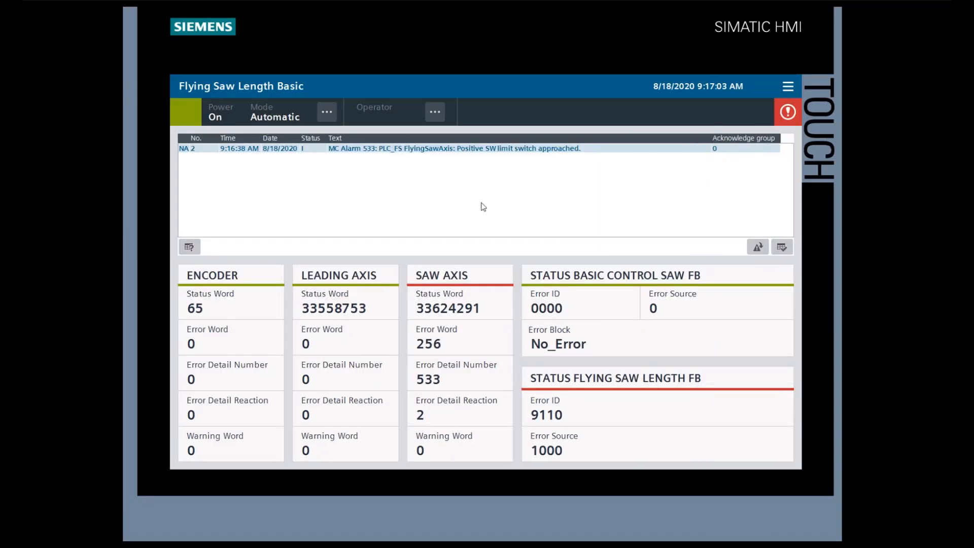
pyautogui.click(402, 150)
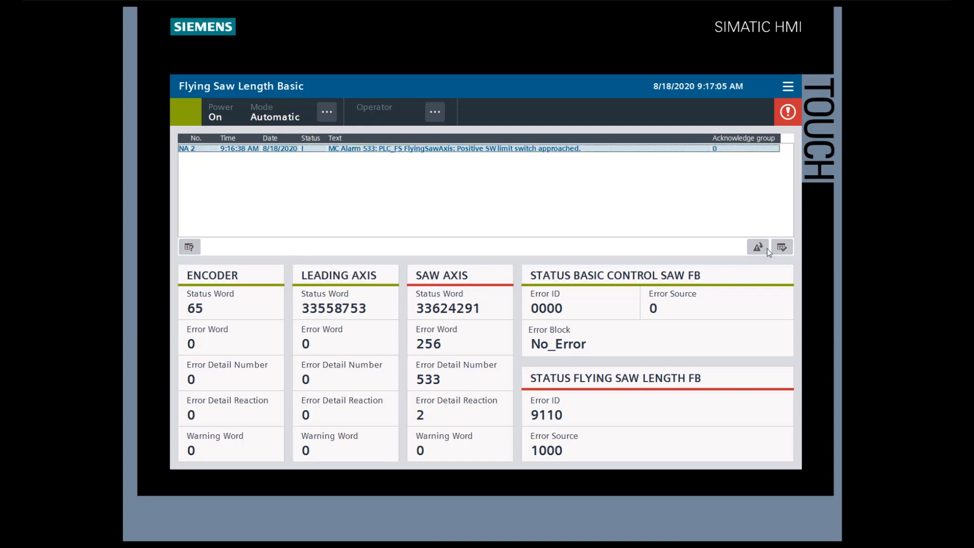
pyautogui.click(781, 248)
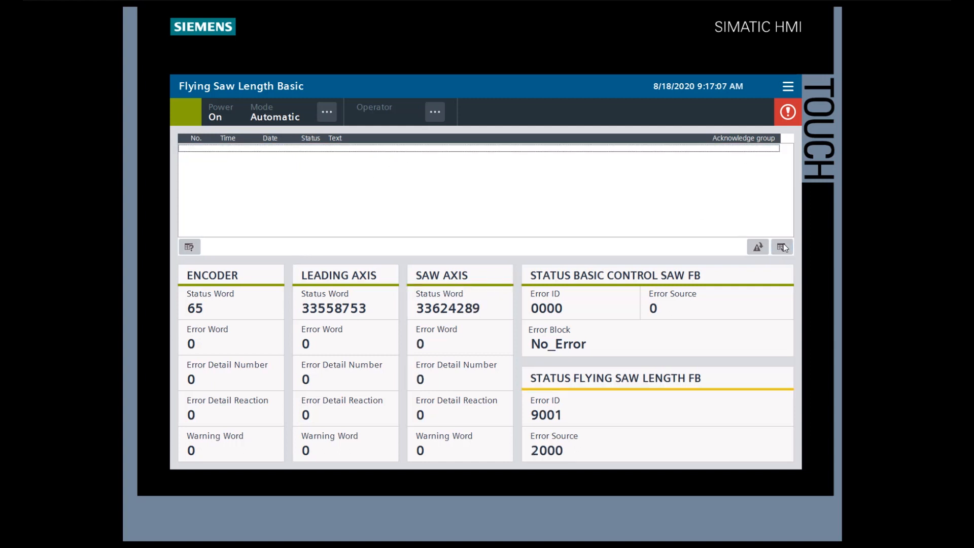
# Open the plant's diagnostic overview from the navigation menu
pyautogui.click(788, 87)
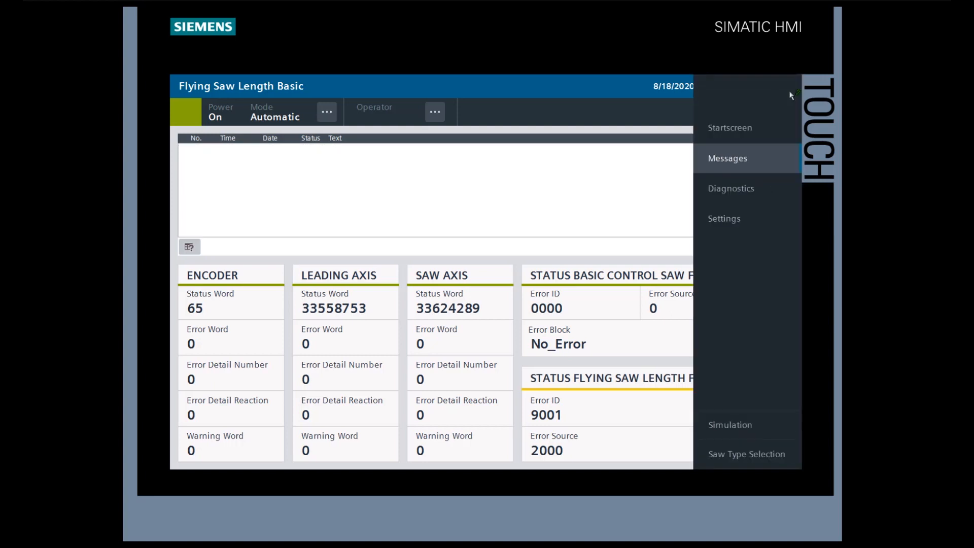
pyautogui.click(750, 189)
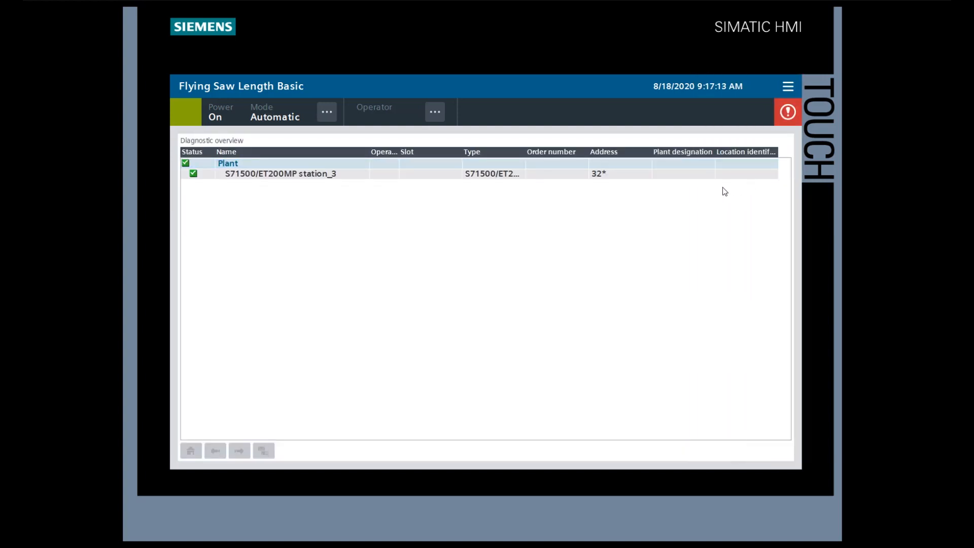
# View the Settings and Status pages, then return to the Startscreen
pyautogui.click(787, 89)
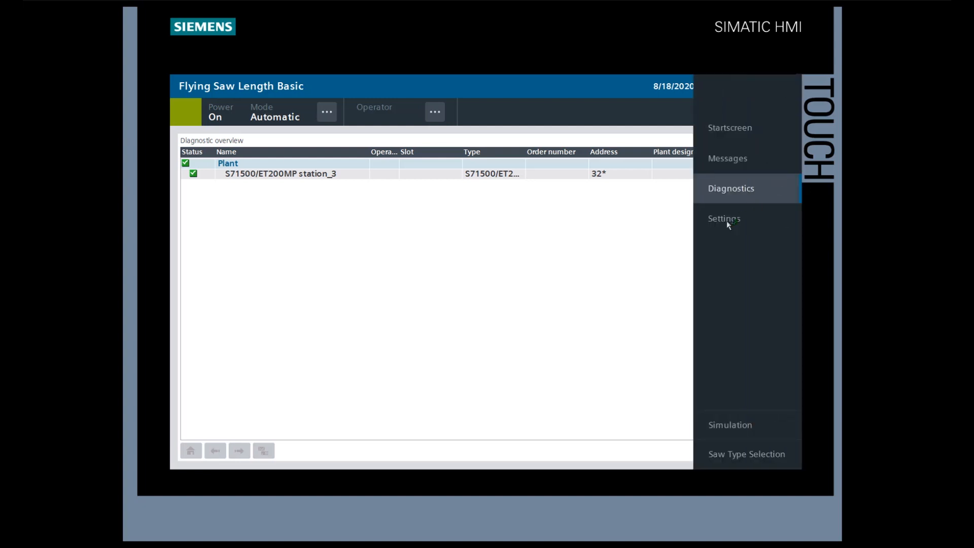
pyautogui.click(756, 220)
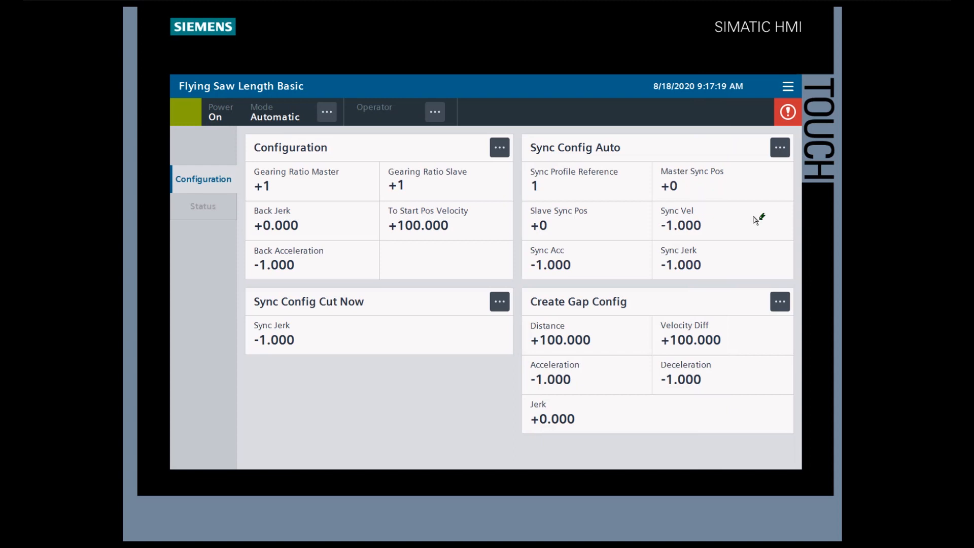
pyautogui.click(203, 207)
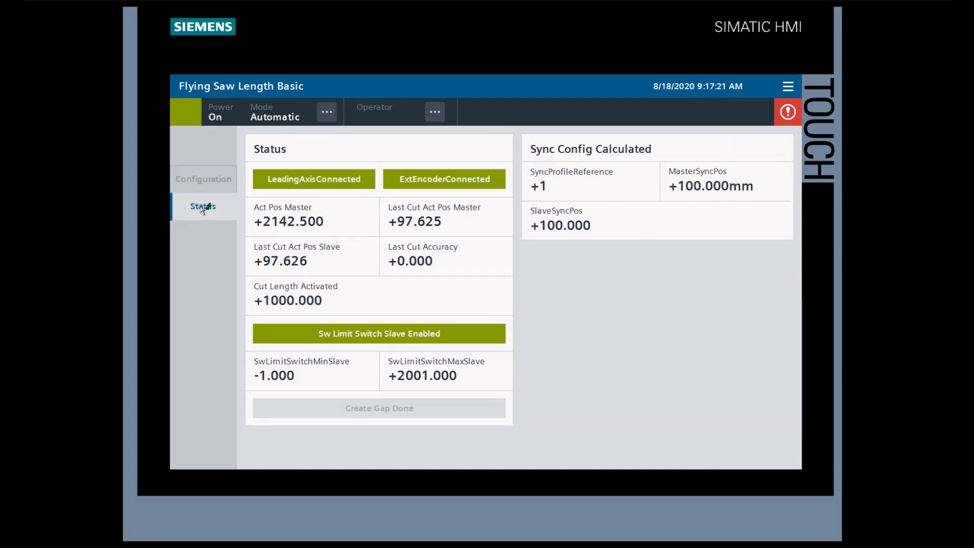
pyautogui.click(789, 87)
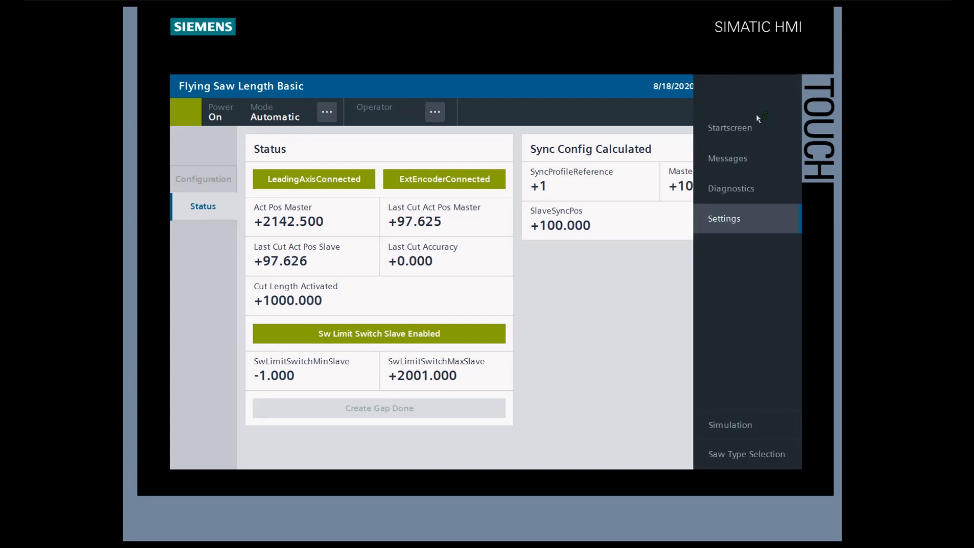
pyautogui.click(744, 130)
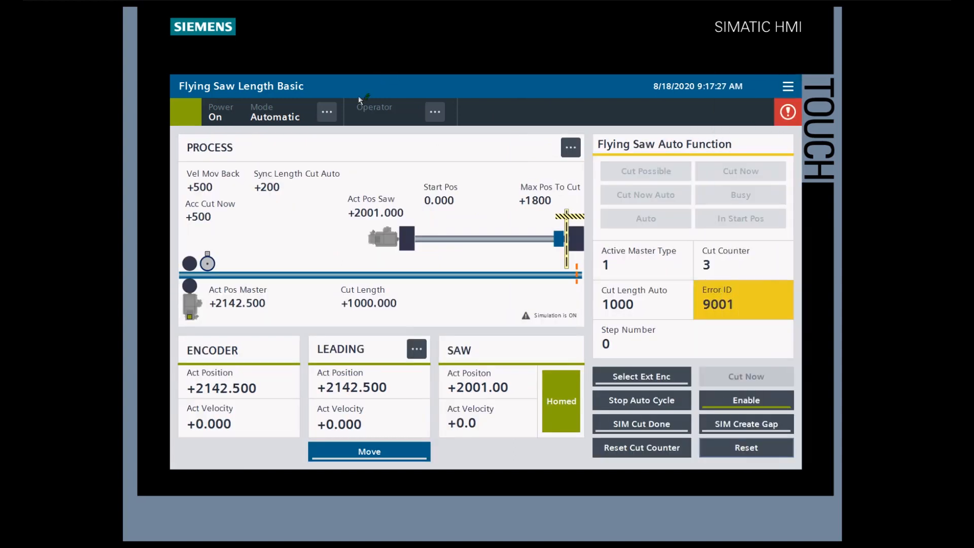
# Switch the machine to MAN mode and reset the saw to its start position
pyautogui.click(327, 112)
pyautogui.click(530, 283)
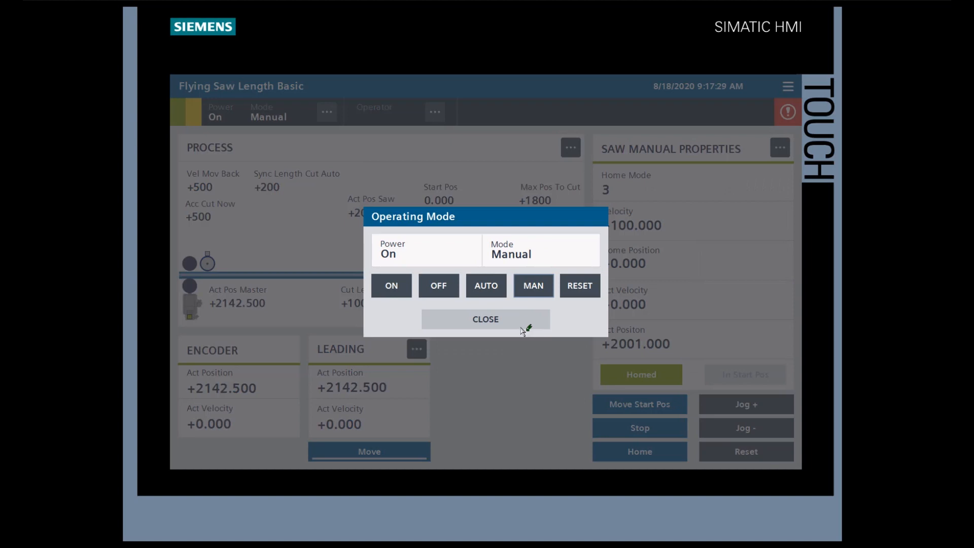
pyautogui.click(525, 326)
pyautogui.click(663, 449)
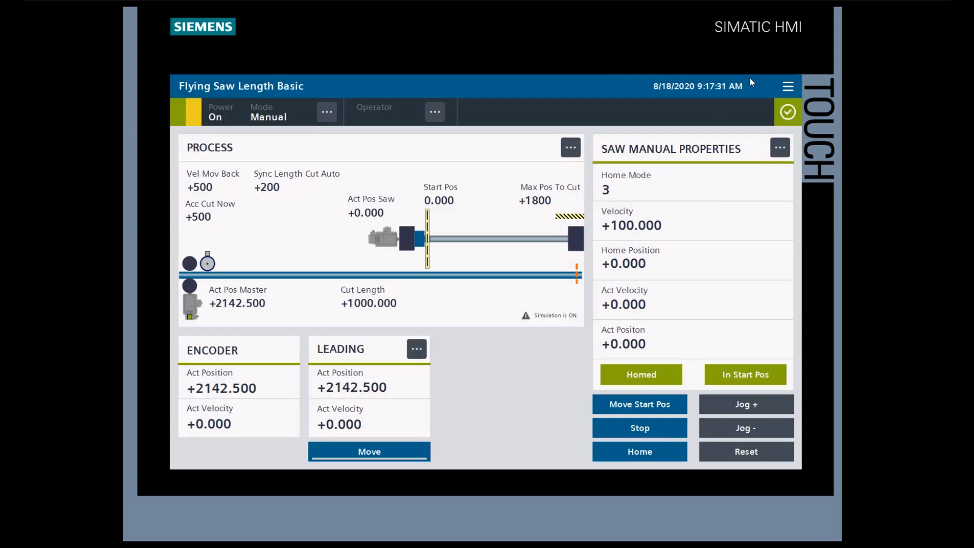
# Change the saw type to Meas Input Basic via the navigation menu
pyautogui.click(787, 87)
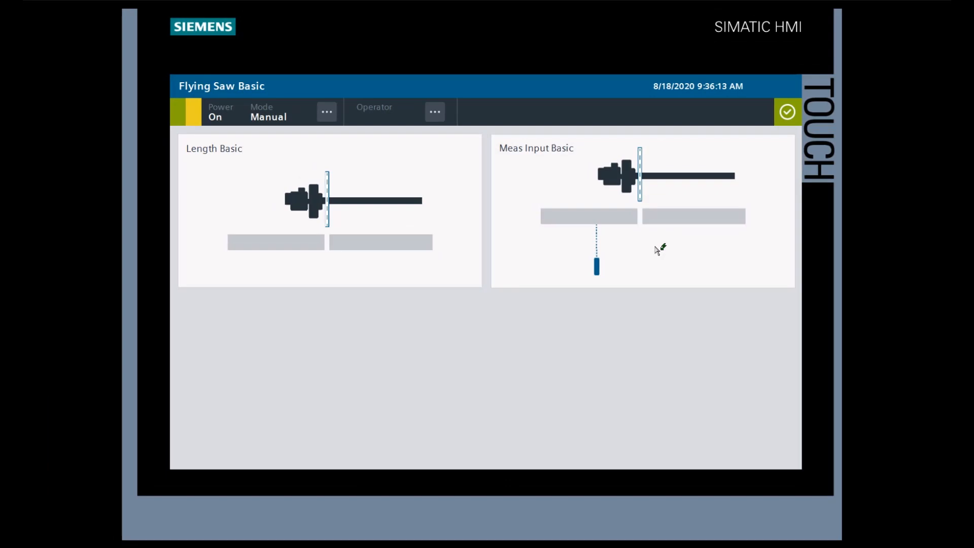
pyautogui.click(658, 249)
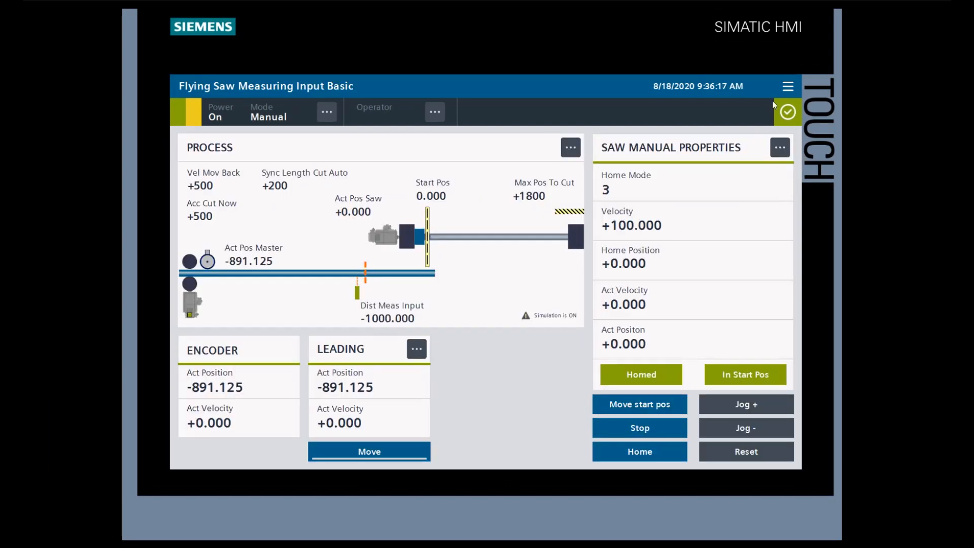
# Enable Sim MeasInput in the Simulation screen and return to the Startscreen
pyautogui.click(787, 87)
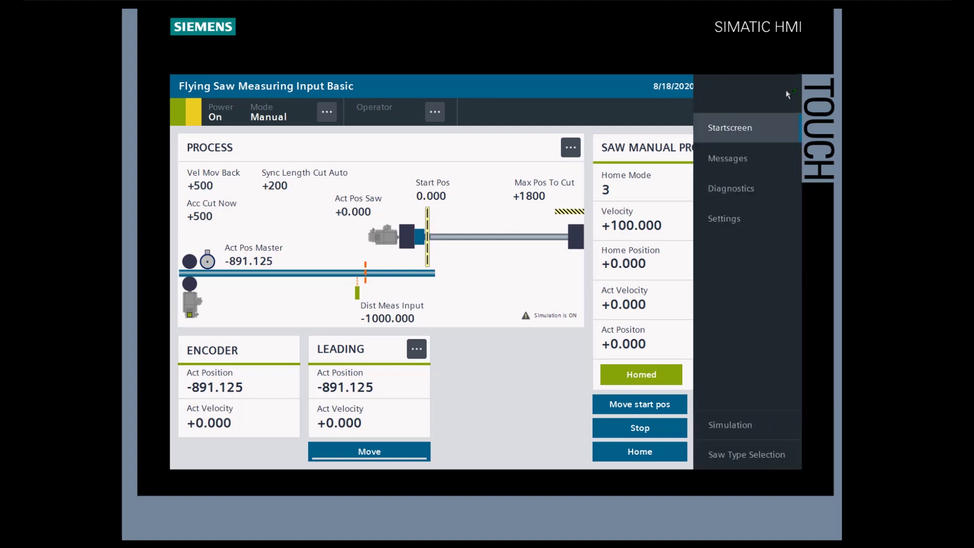
pyautogui.click(744, 413)
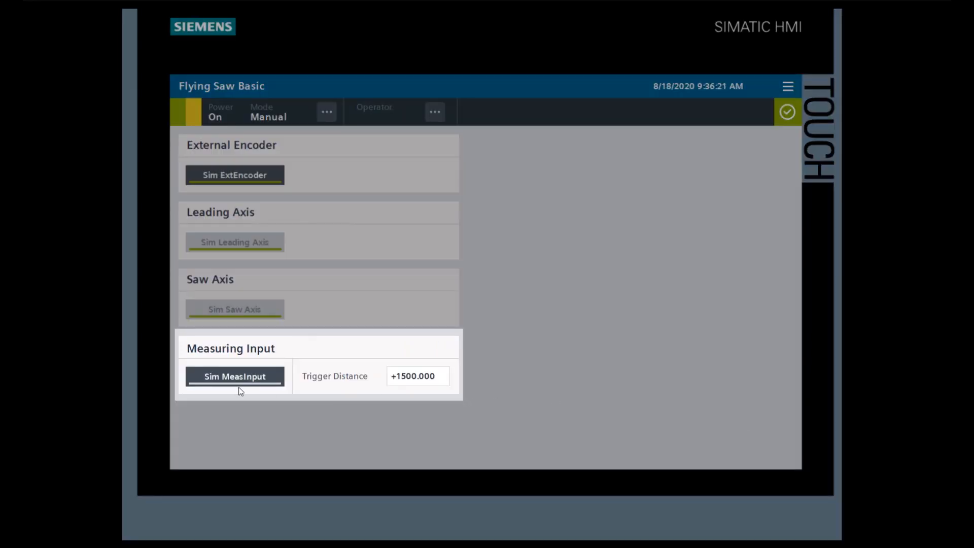
pyautogui.click(245, 377)
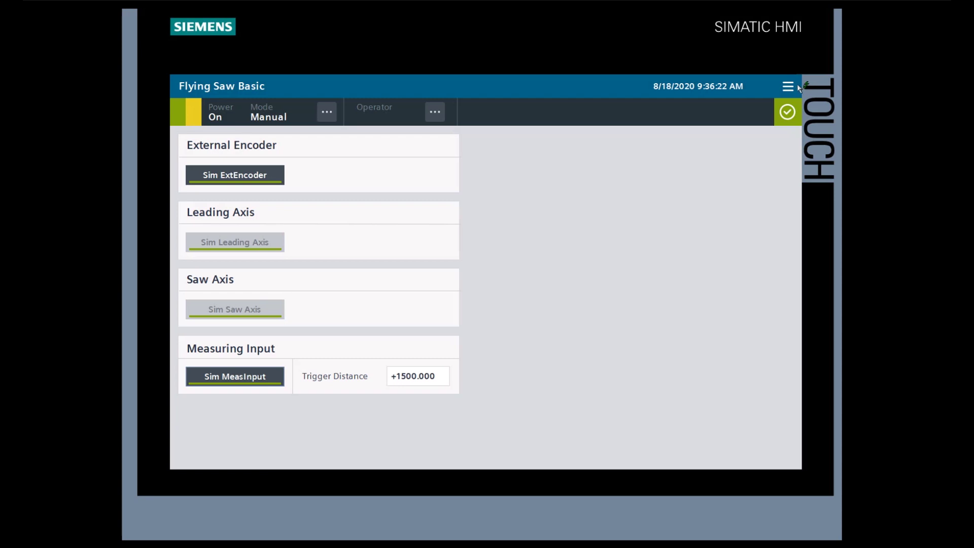
pyautogui.click(788, 87)
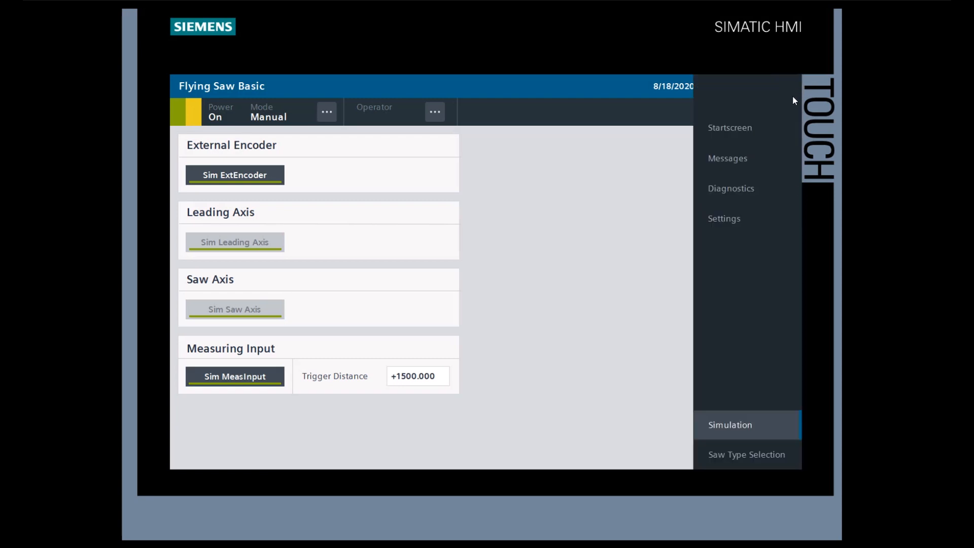
pyautogui.click(719, 129)
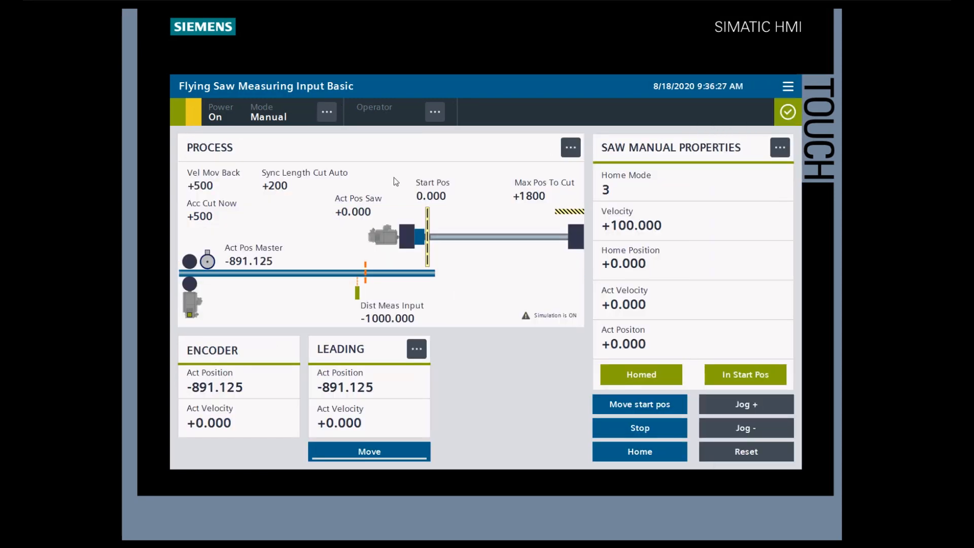
# Switch the Measuring Input saw to AUTO mode
pyautogui.click(327, 112)
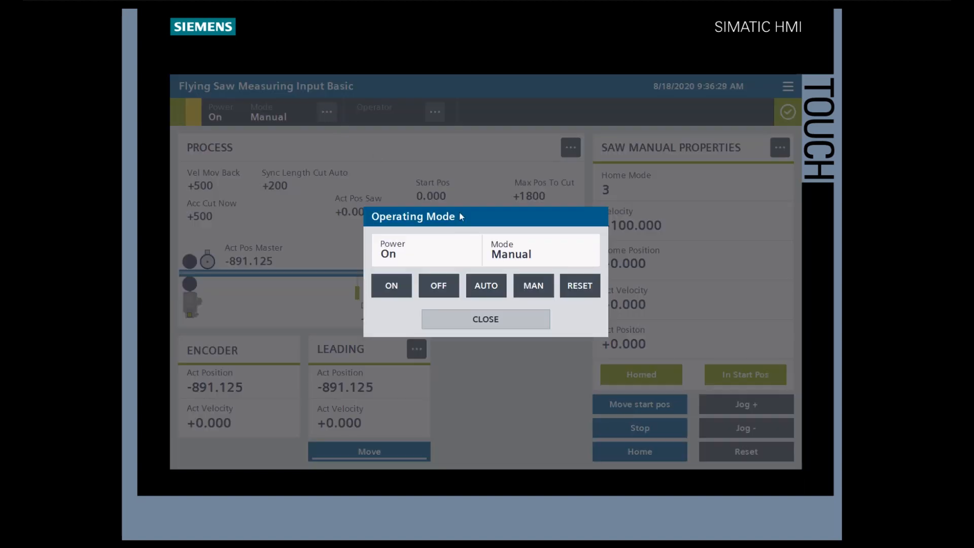
pyautogui.click(487, 286)
pyautogui.click(504, 318)
# Enable the saw, turn on SIM Cut Done, and start the leading axis moving
pyautogui.click(745, 399)
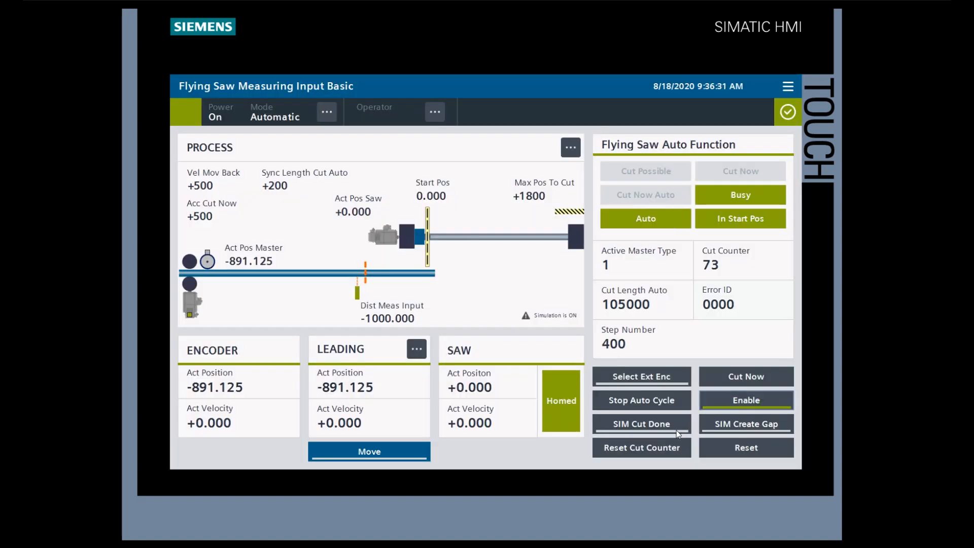
pyautogui.click(672, 426)
pyautogui.click(390, 450)
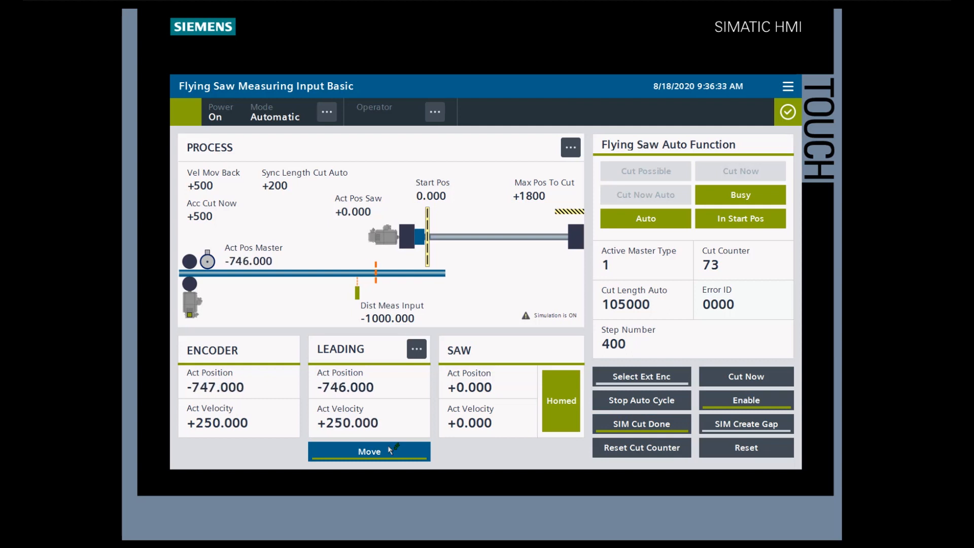